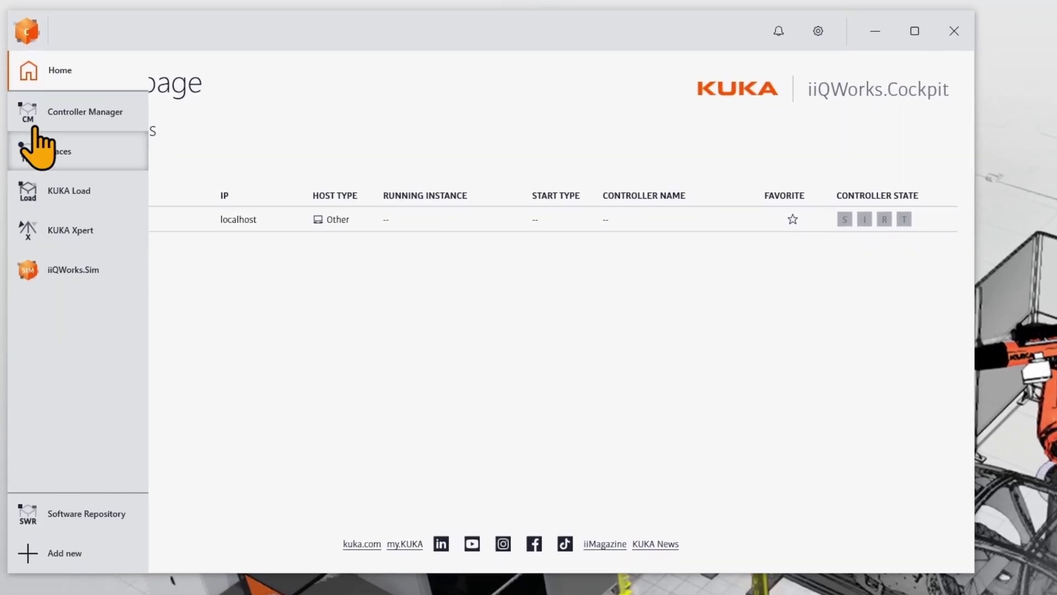
Open Software Repository (SWR) from the left sidebar to bring up the myKUKA login
click(45, 517)
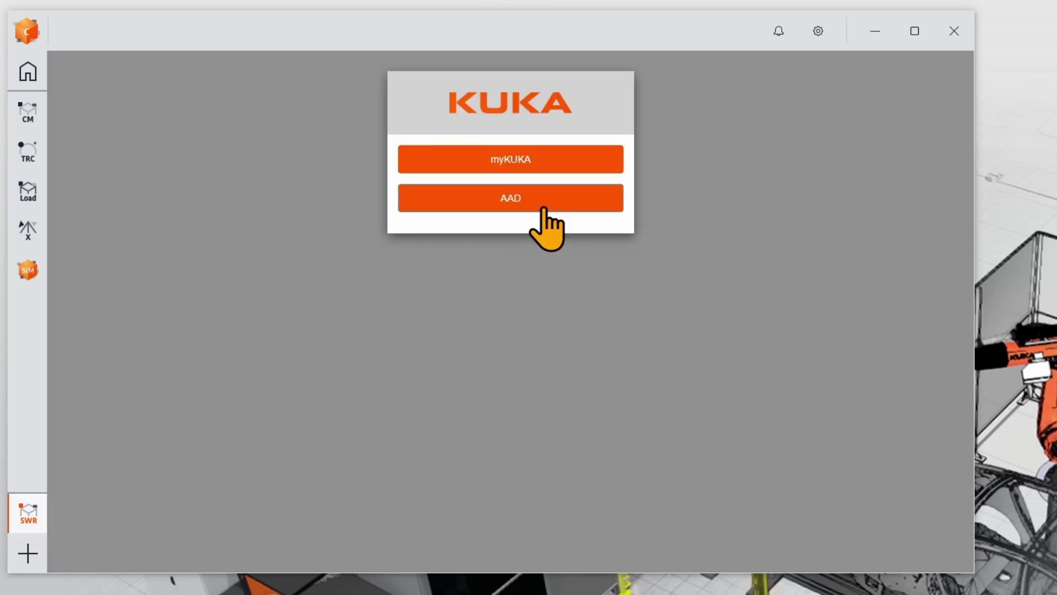
Log in to myKUKA with the account email and password
click(543, 207)
text(youMyKUKAemailaddress)
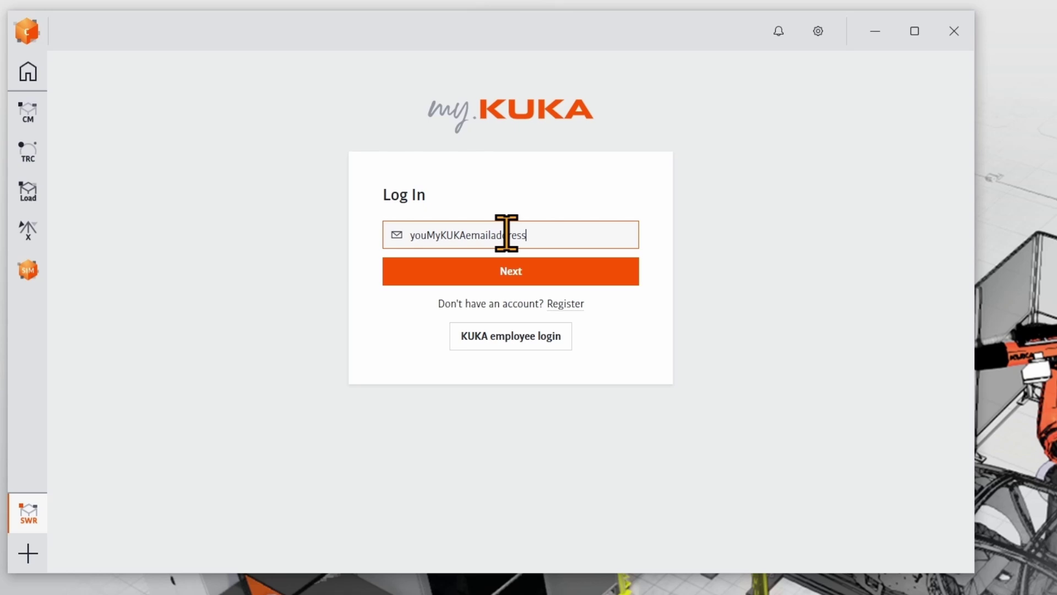
text(ourcompany.com)
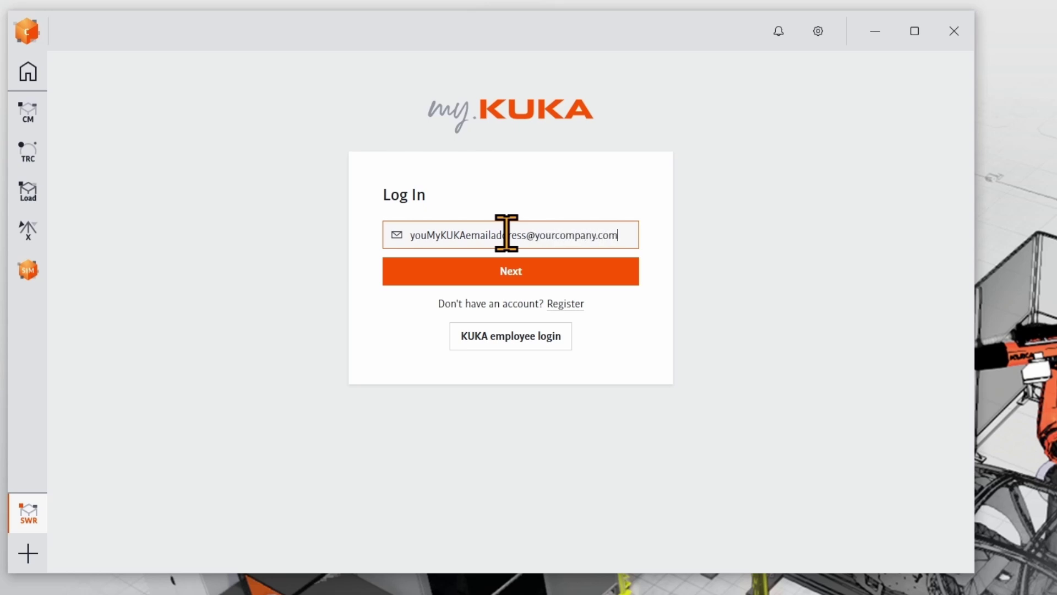
click(511, 274)
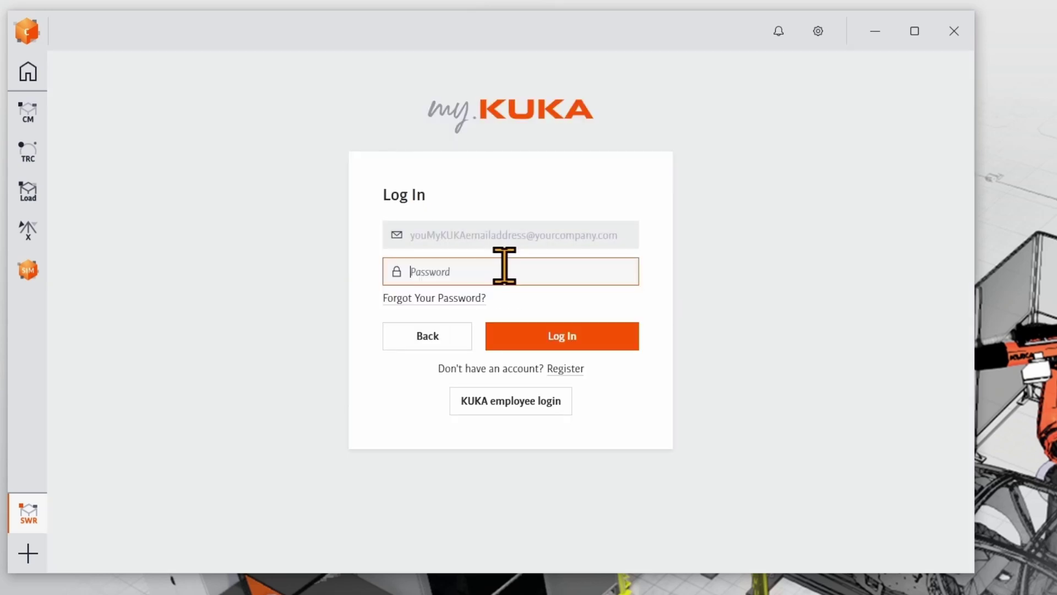
text(••••)
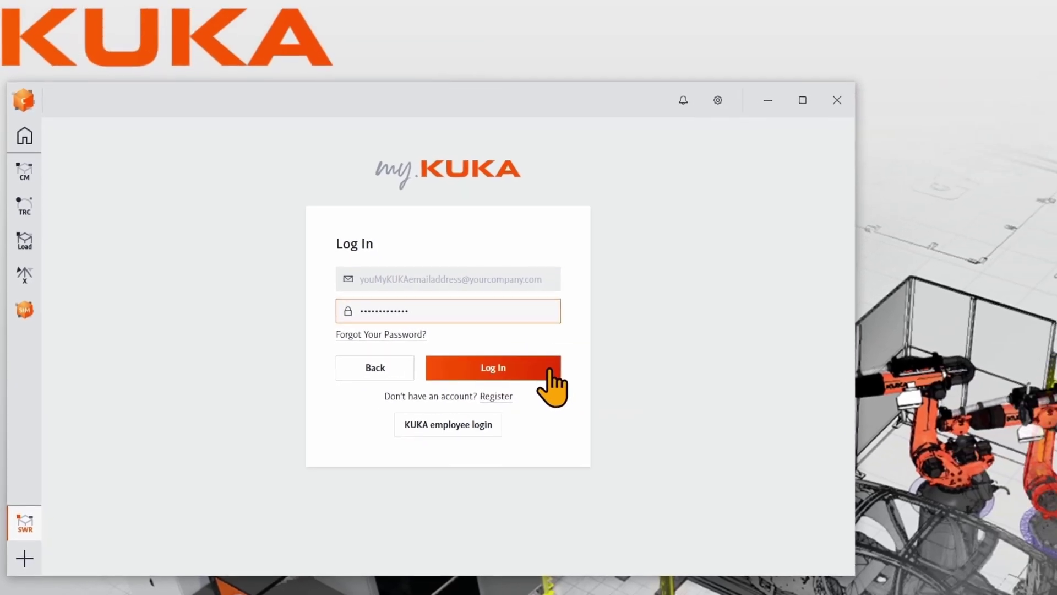
click(600, 351)
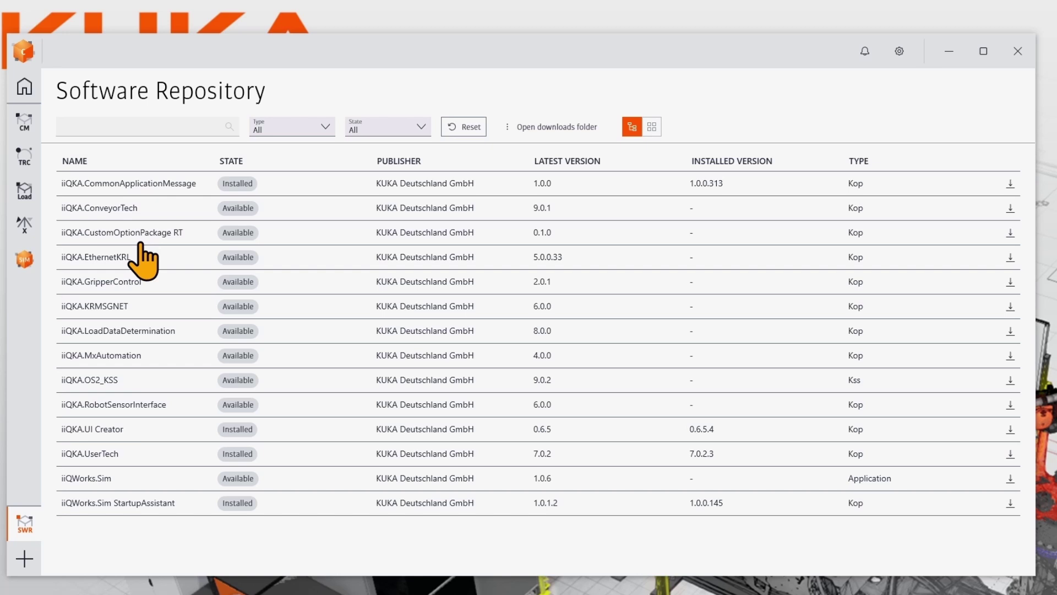
Open the iiQKA.OS2_KSS details page and download version 9.0.2
click(123, 382)
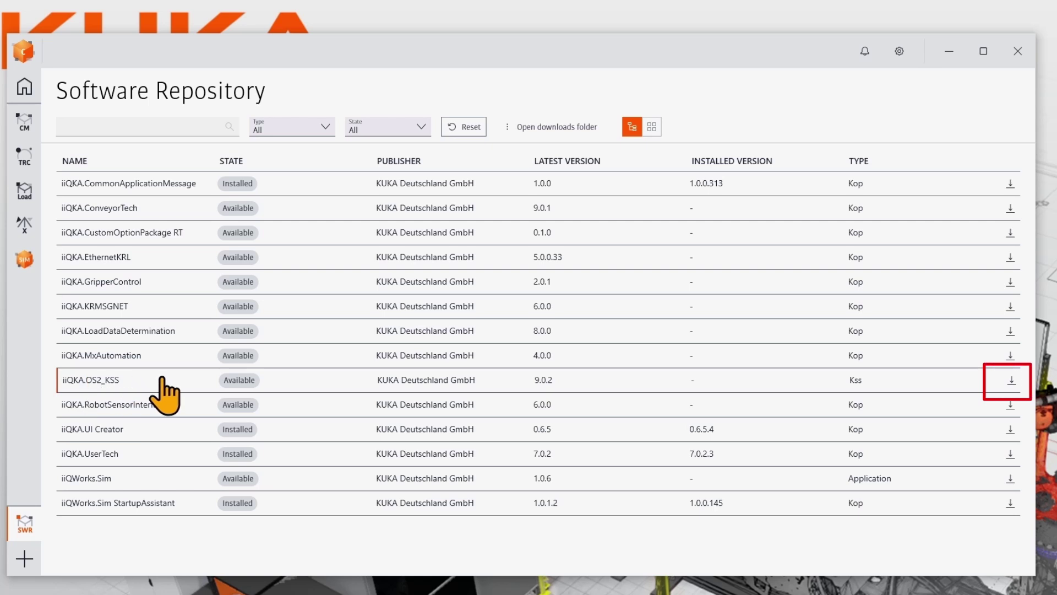
click(1013, 377)
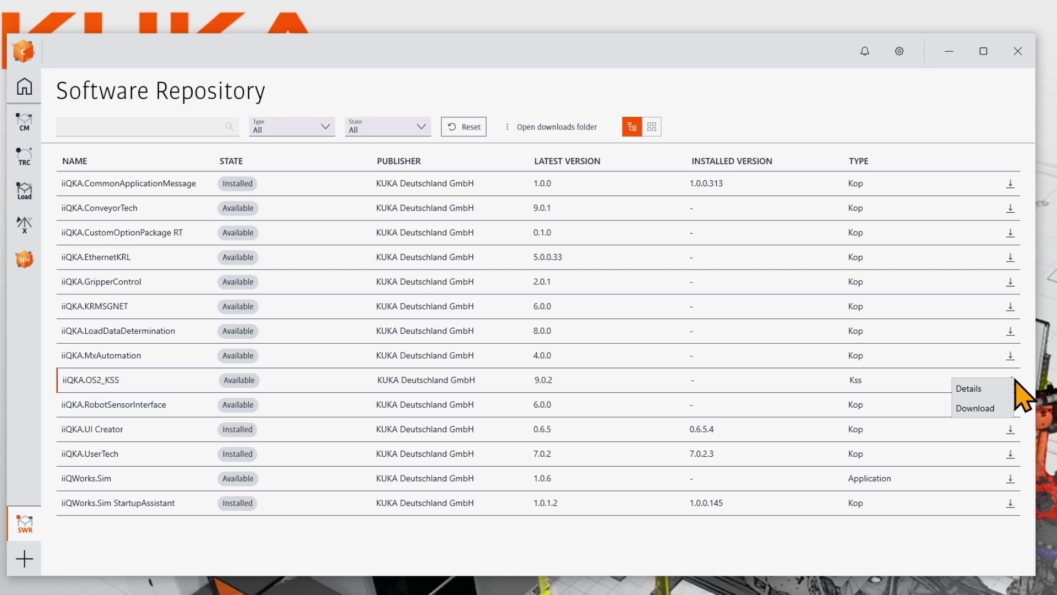
click(987, 389)
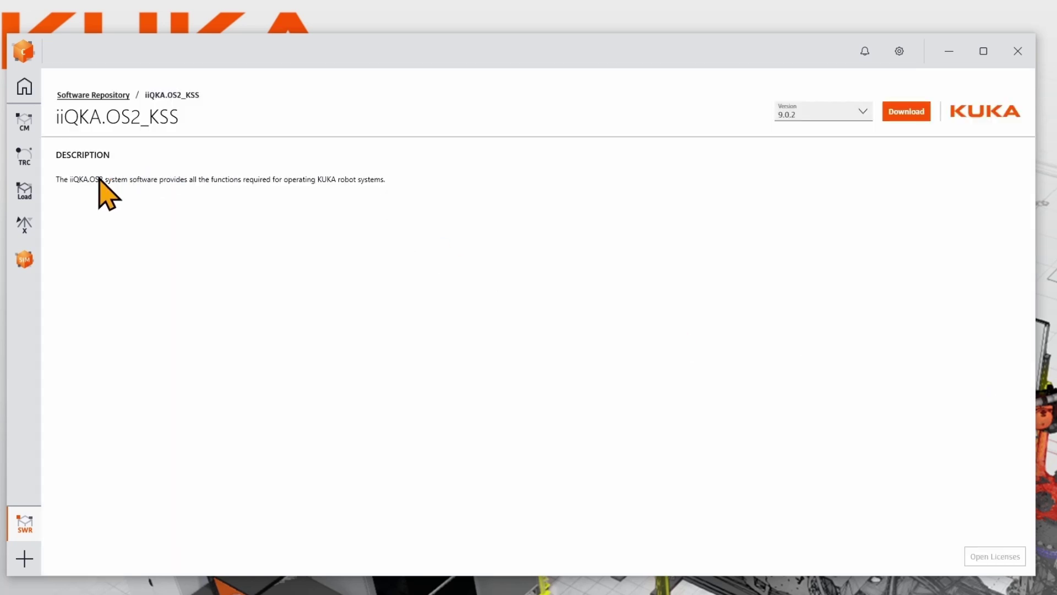
click(865, 115)
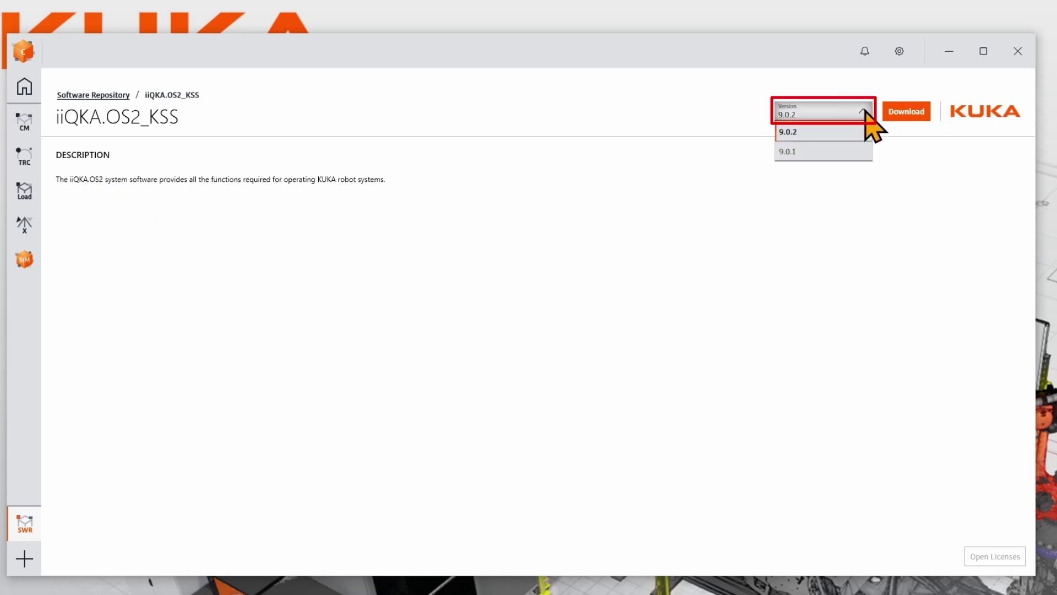
click(912, 126)
click(915, 121)
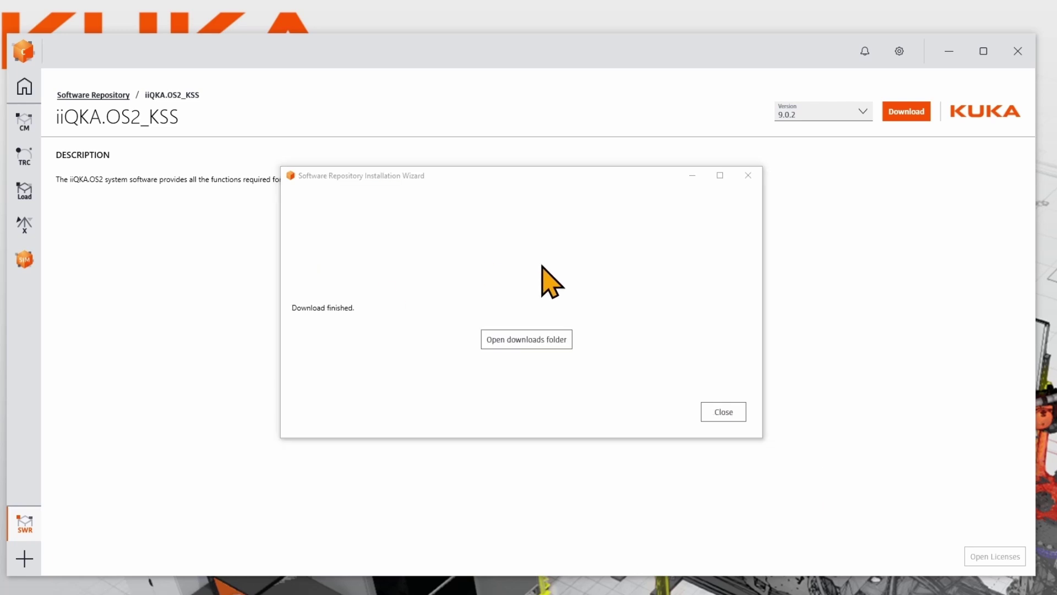
Extract the downloaded 9.0.2 zip and select Setup.exe in the extracted folder
click(537, 342)
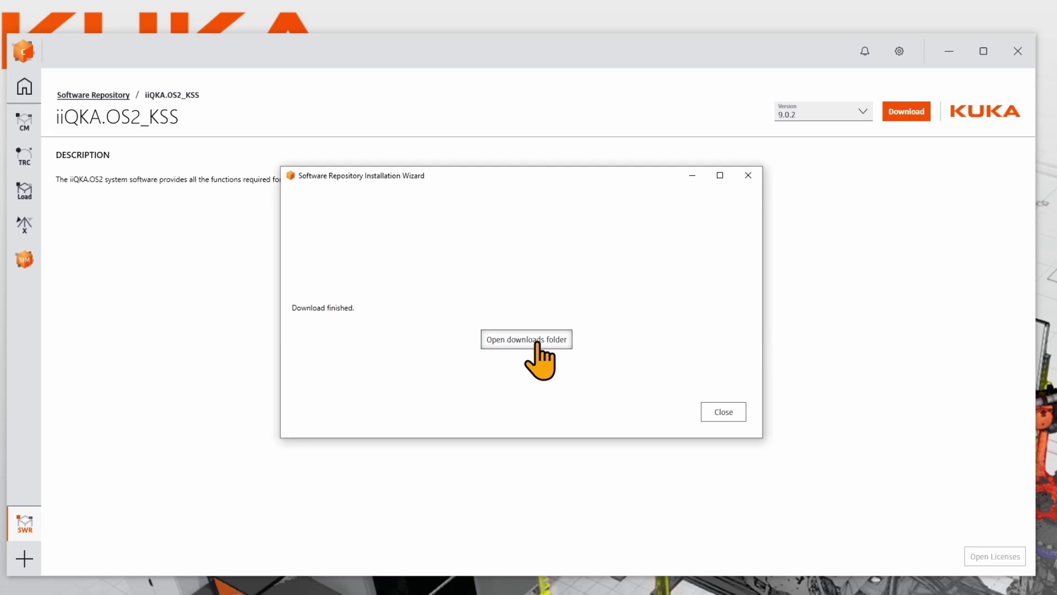
click(537, 342)
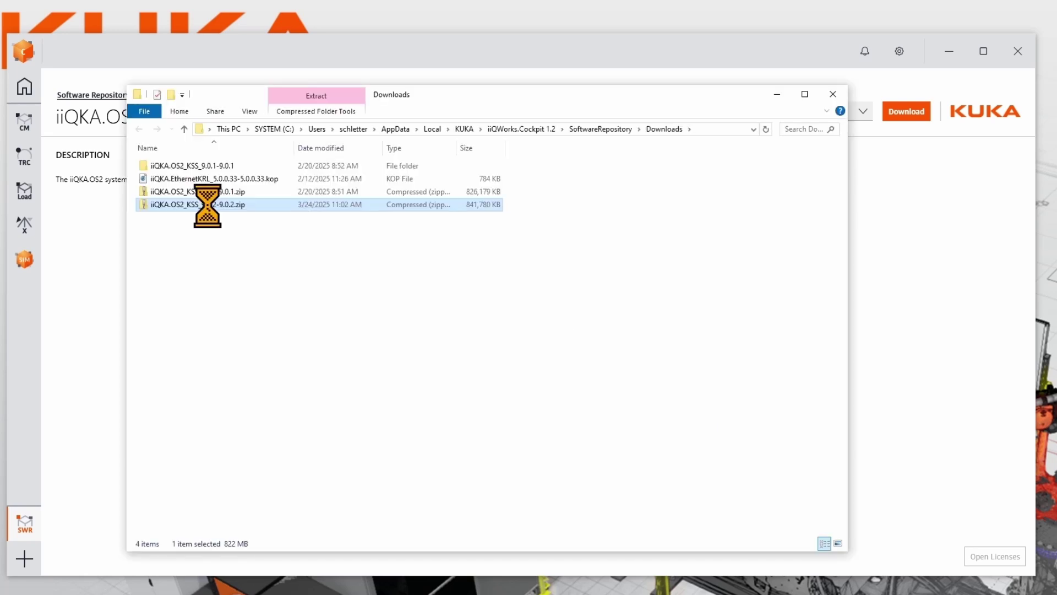
right_click(207, 206)
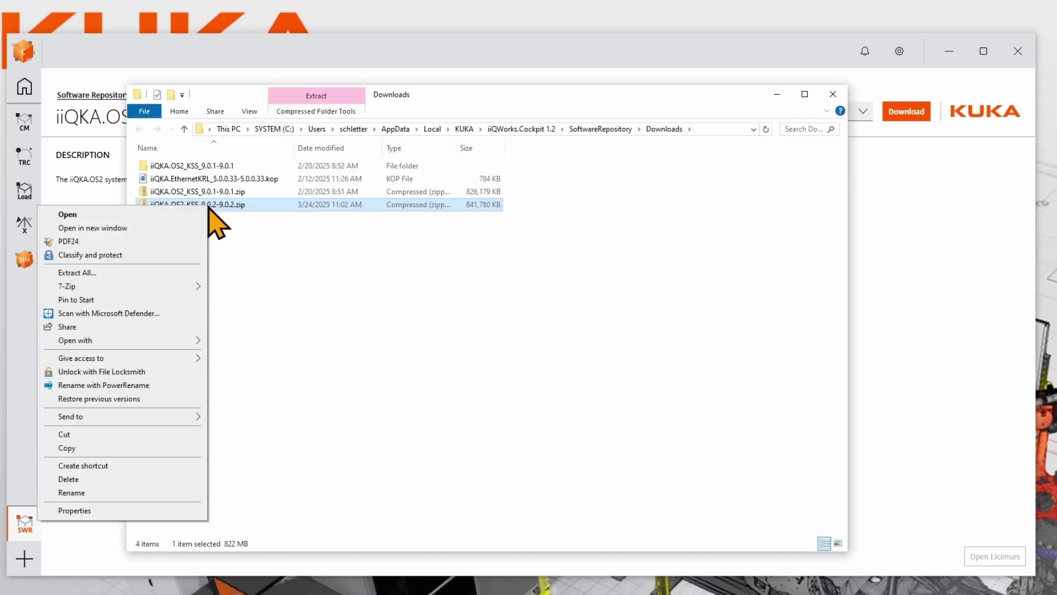
click(157, 277)
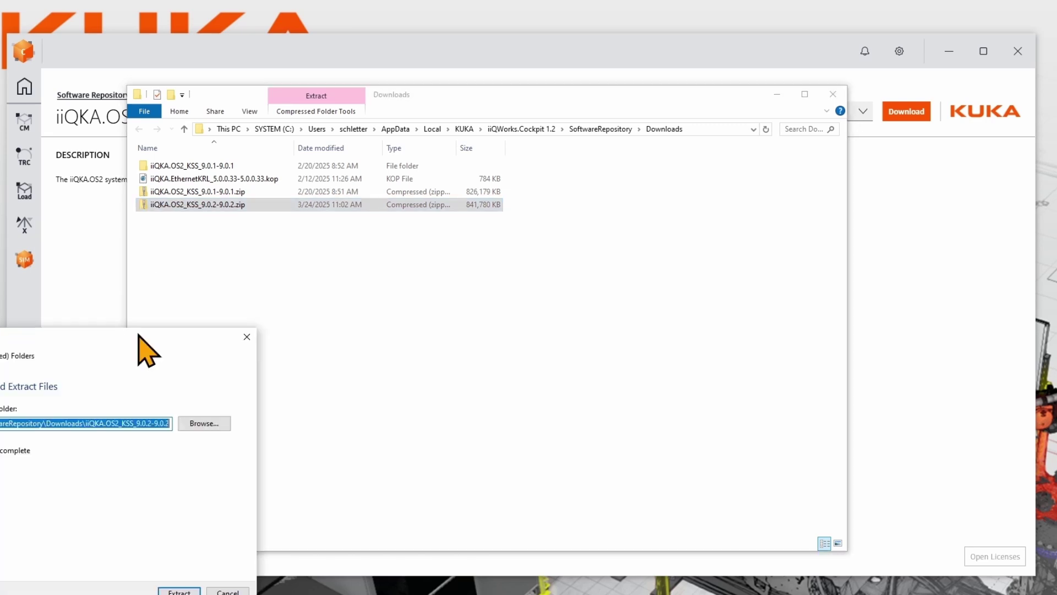
click(519, 510)
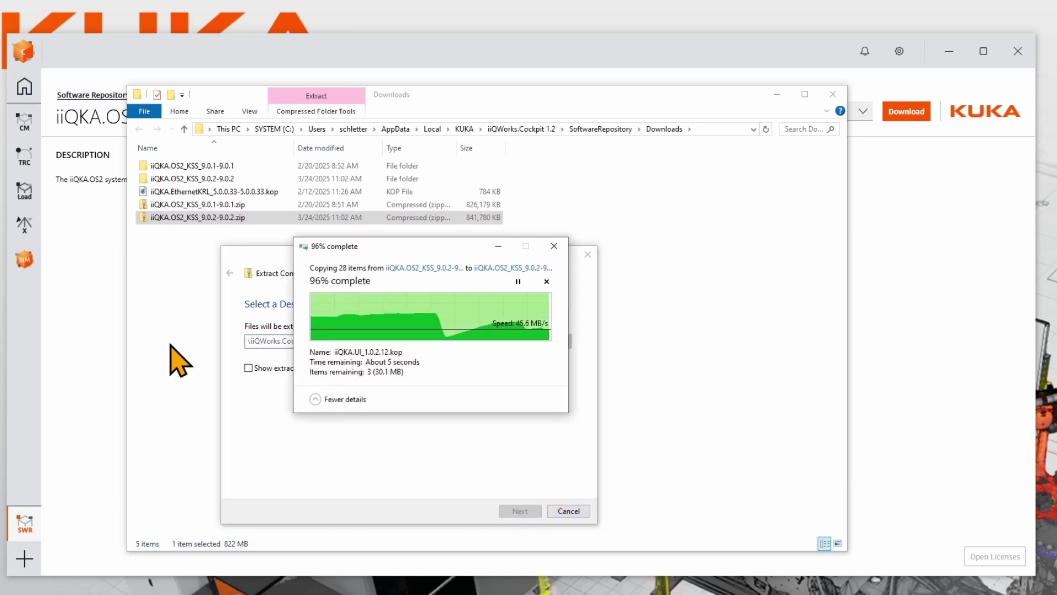
double_click(176, 179)
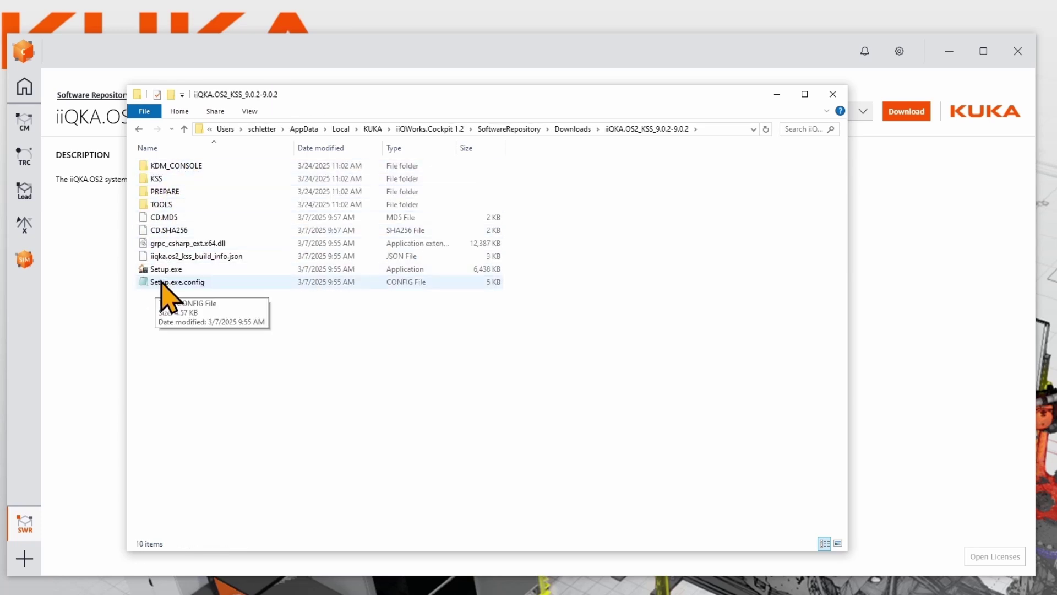
click(234, 269)
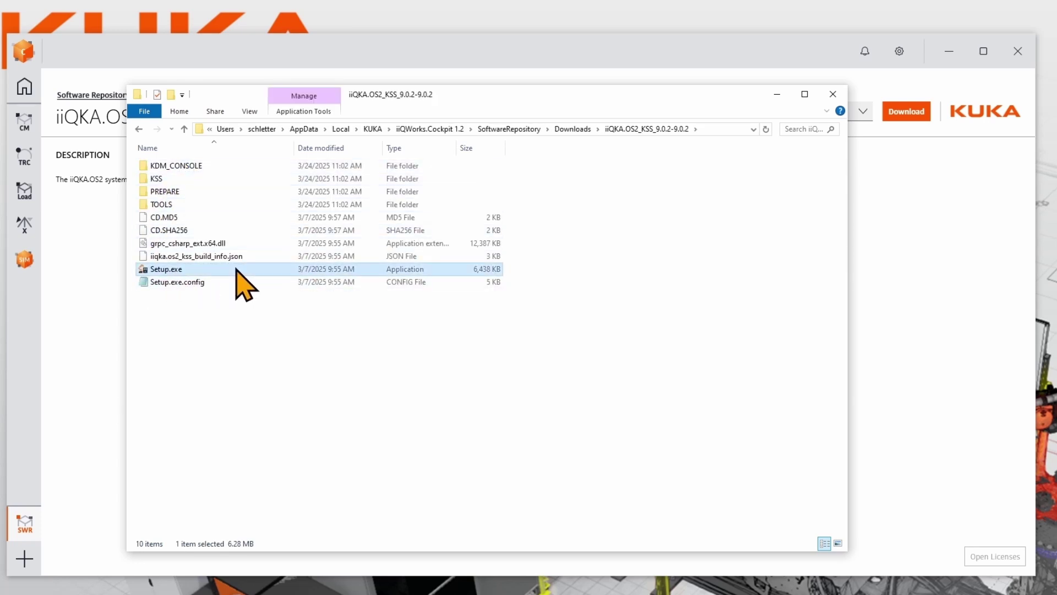
Launch Setup.exe, keep 'On the local machine' as the install target, and continue
double_click(244, 270)
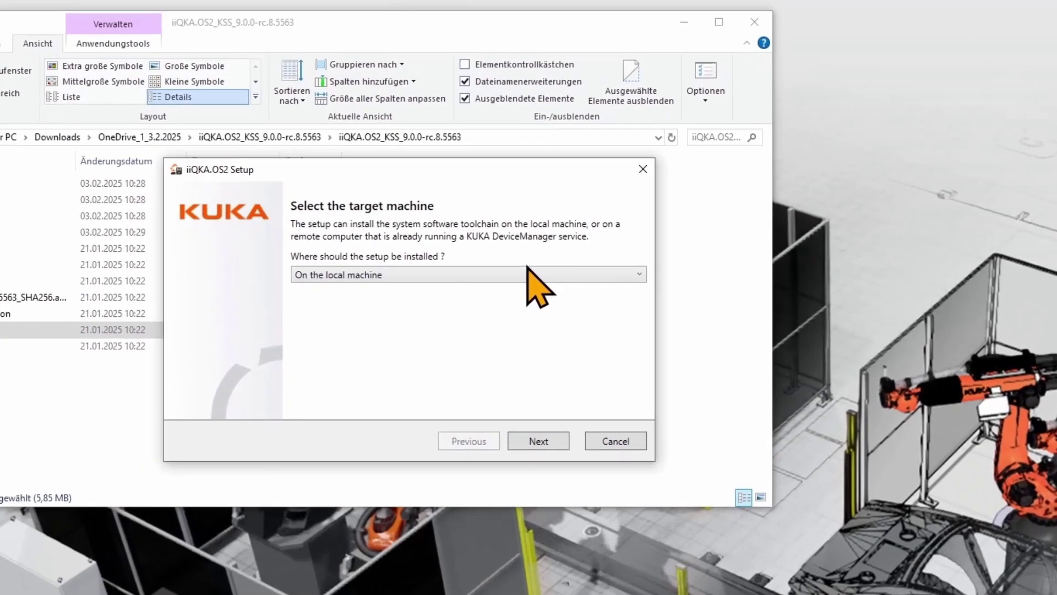
click(385, 274)
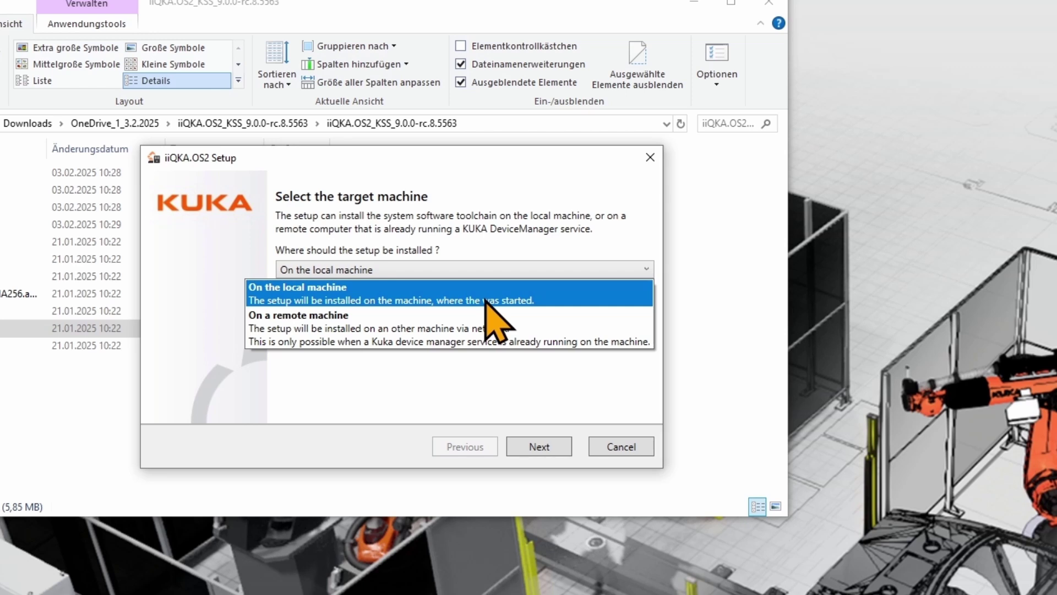
click(486, 300)
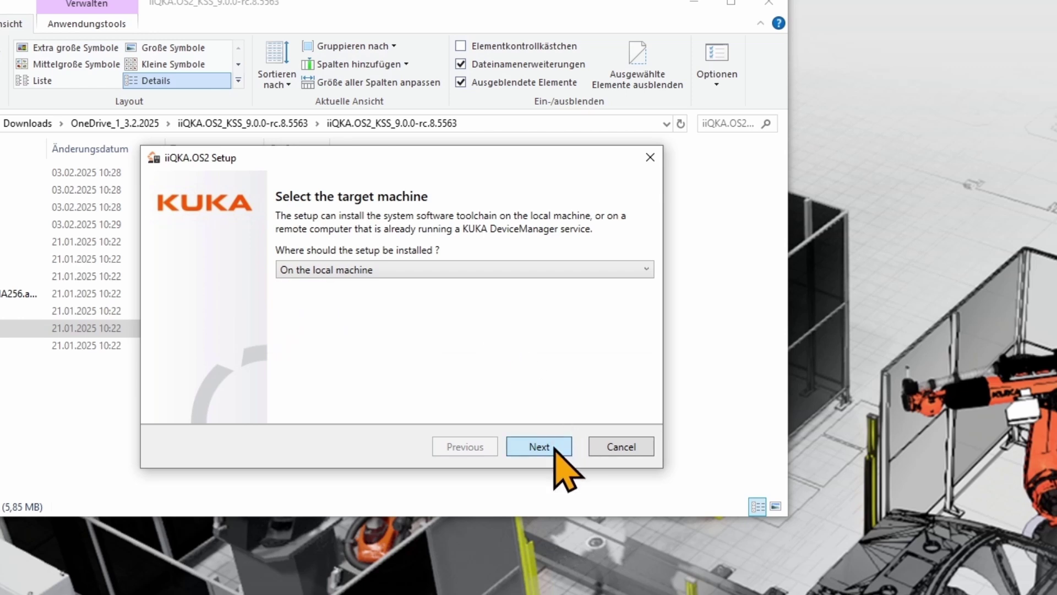
click(539, 446)
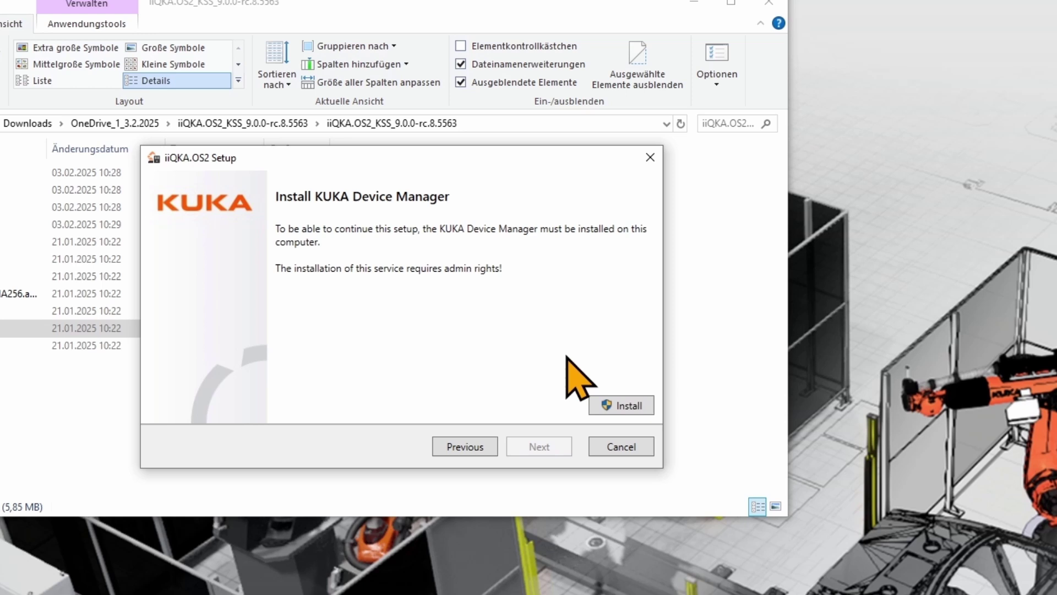
Start the KUKA Device Manager install, accept the EULA, and keep the default destination folder
click(616, 405)
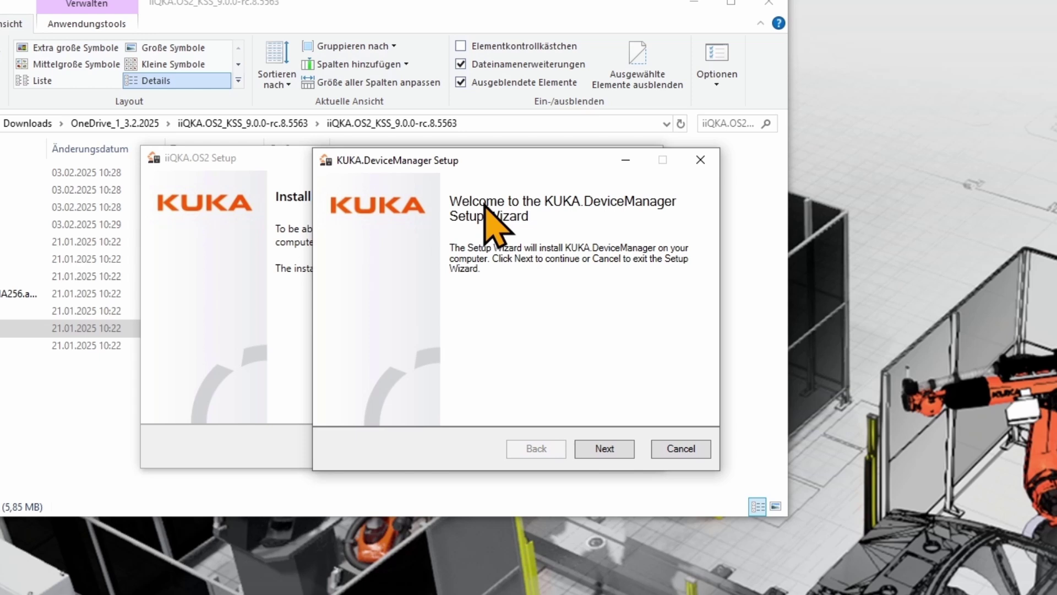
click(605, 450)
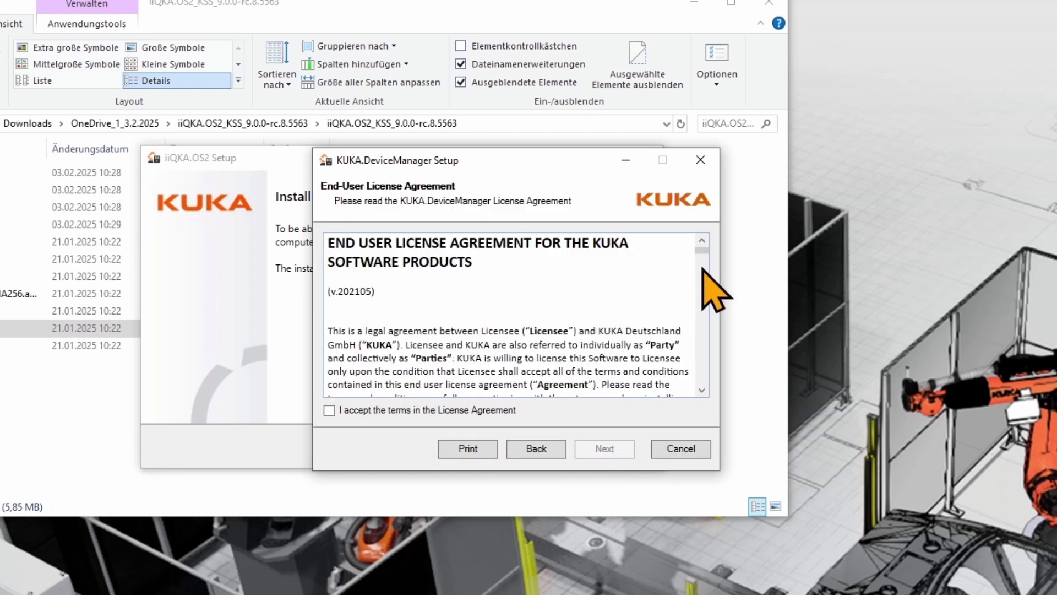
drag(702, 248, 705, 382)
click(329, 410)
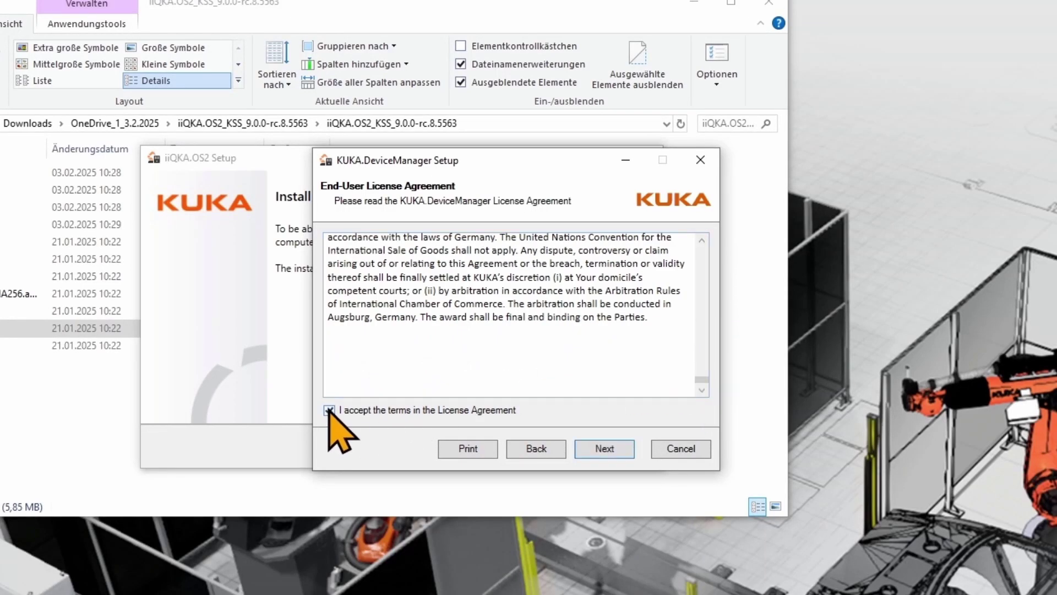
click(609, 449)
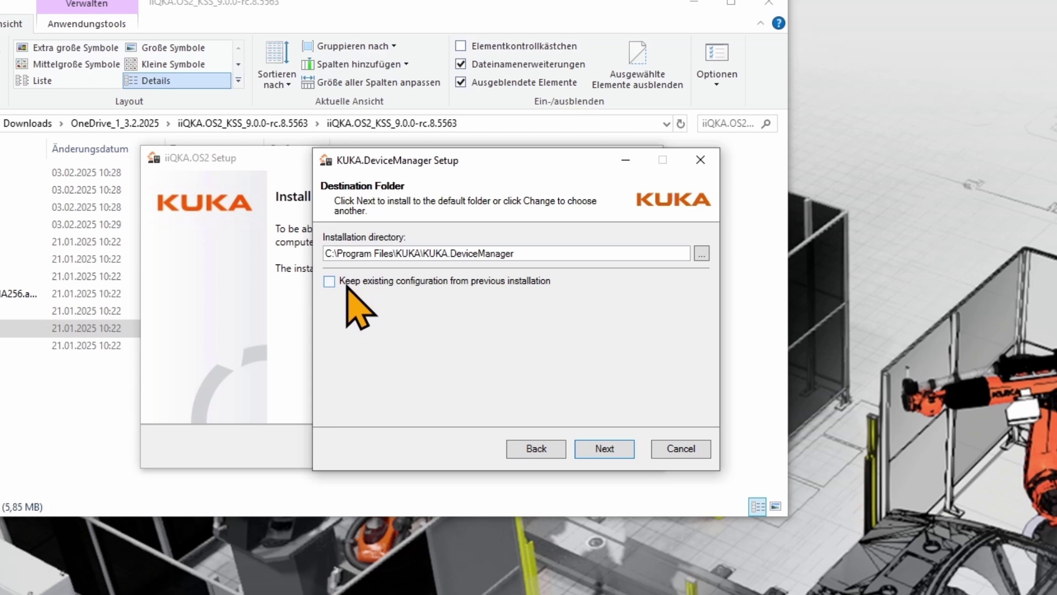
click(603, 448)
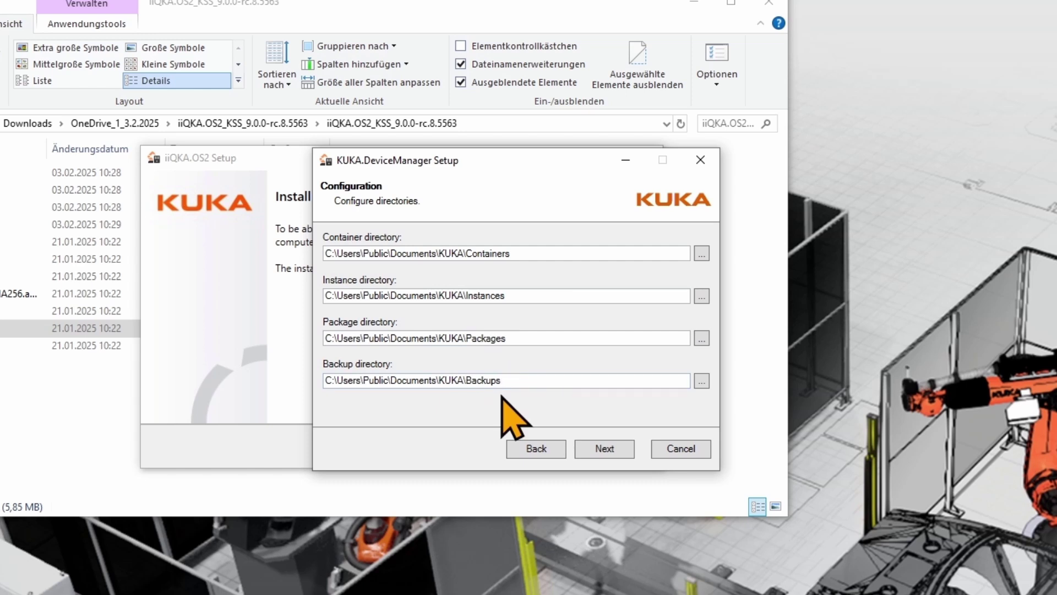
Accept the default directories and additional configuration options
click(605, 451)
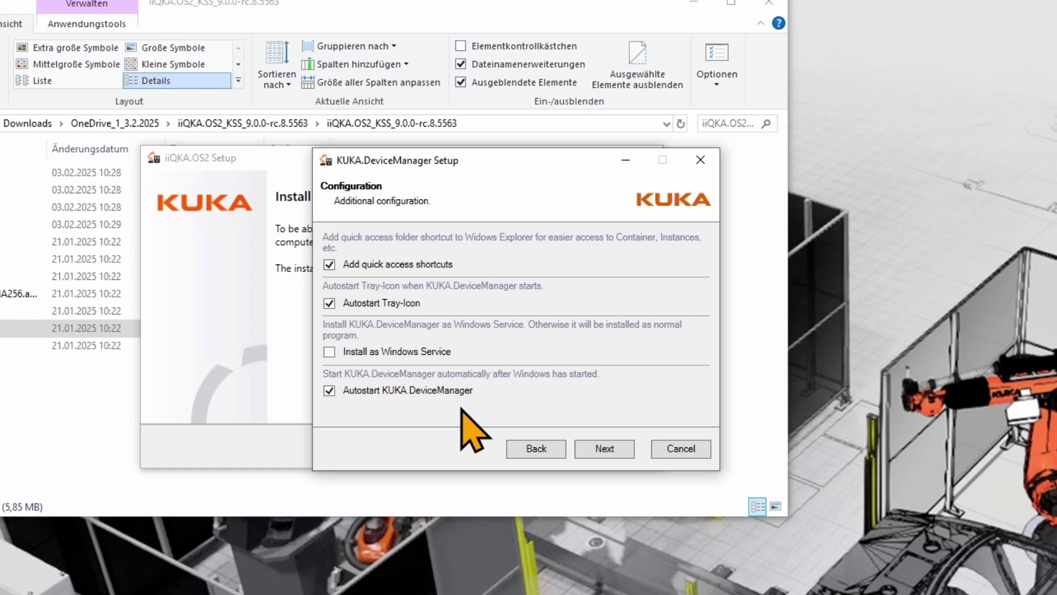
click(604, 448)
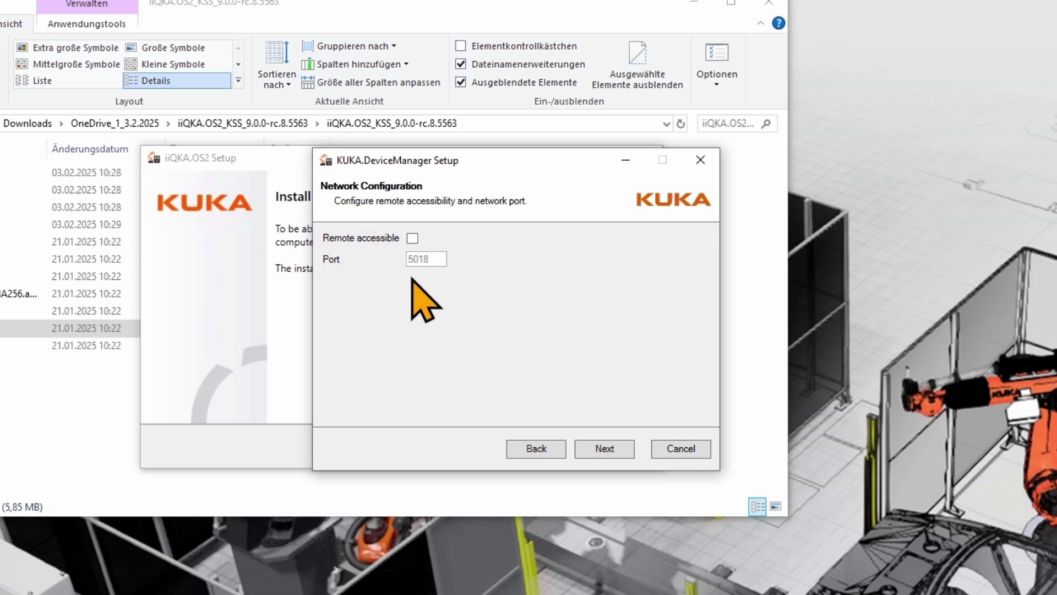
click(613, 451)
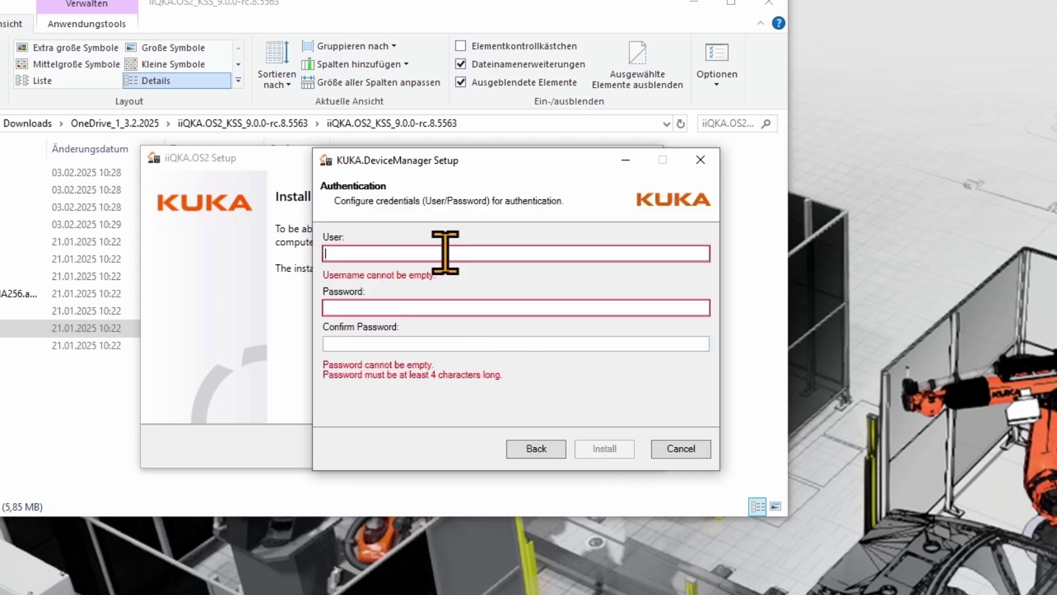
text(kuka)
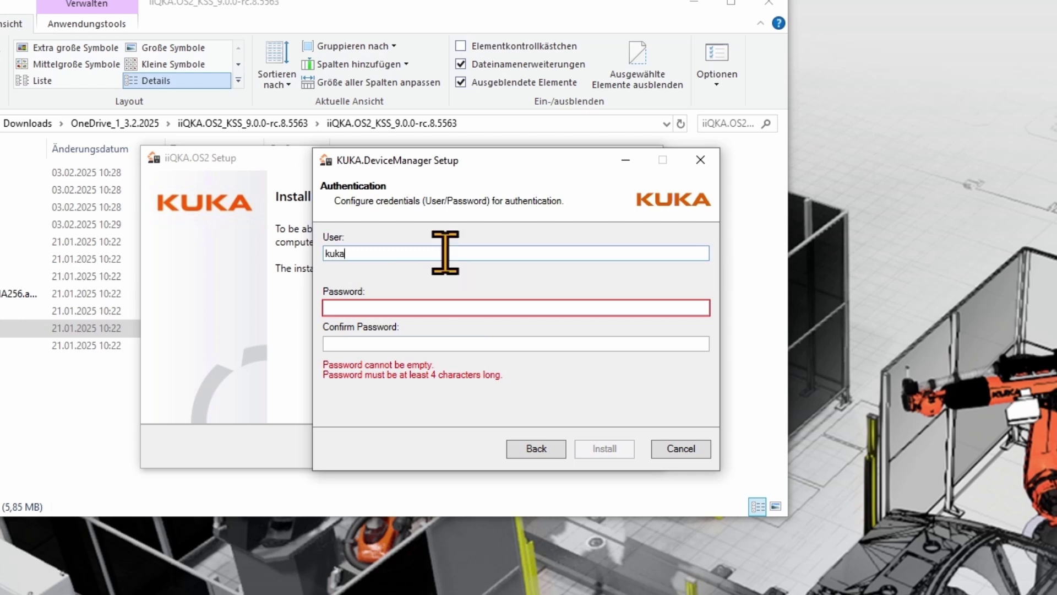
key(Tab)
text(kuka)
key(Tab)
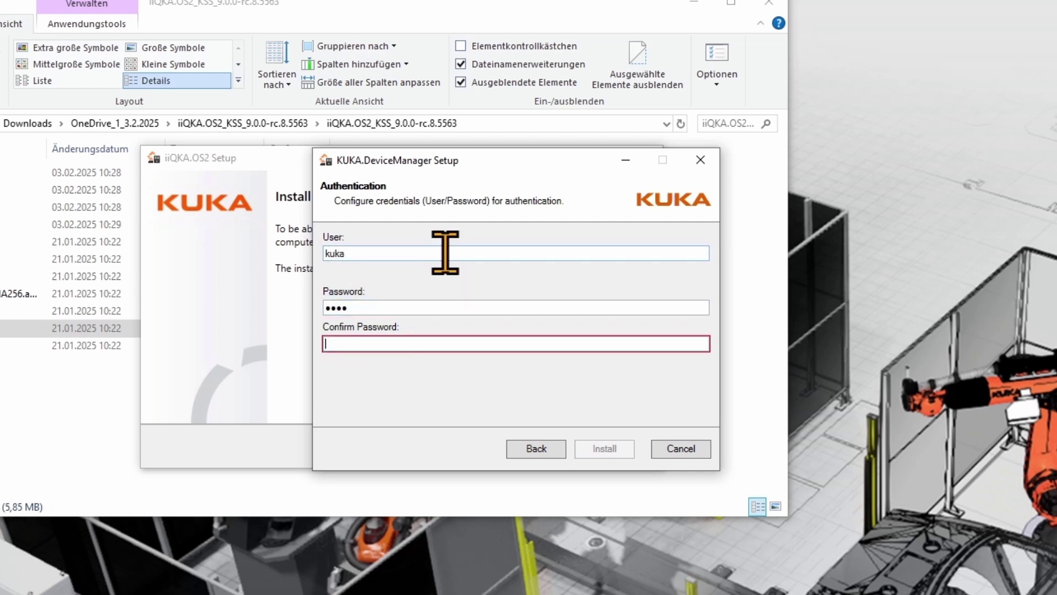
text(kuka)
click(606, 451)
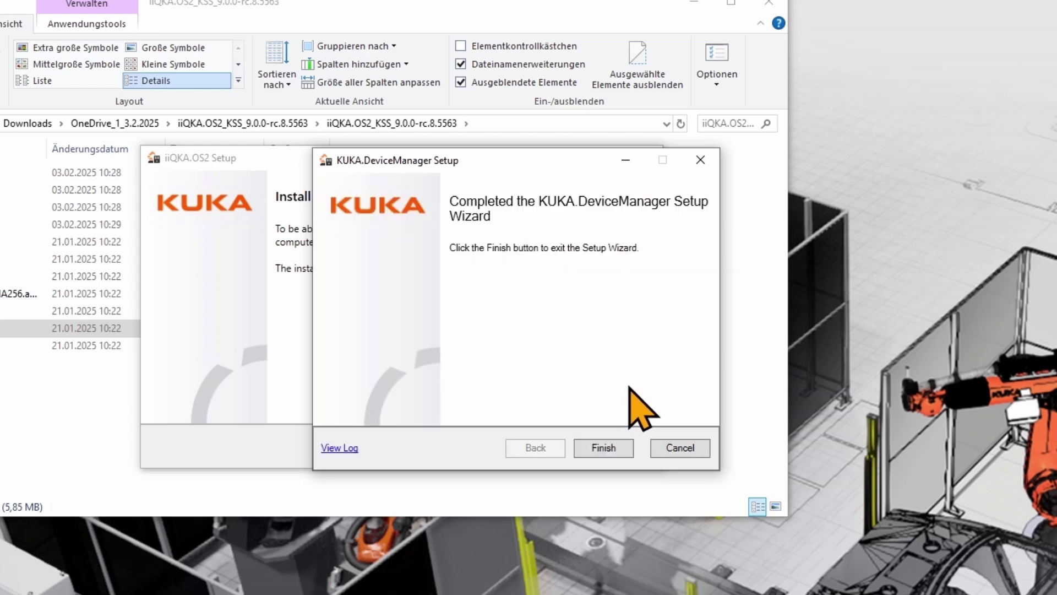
click(612, 451)
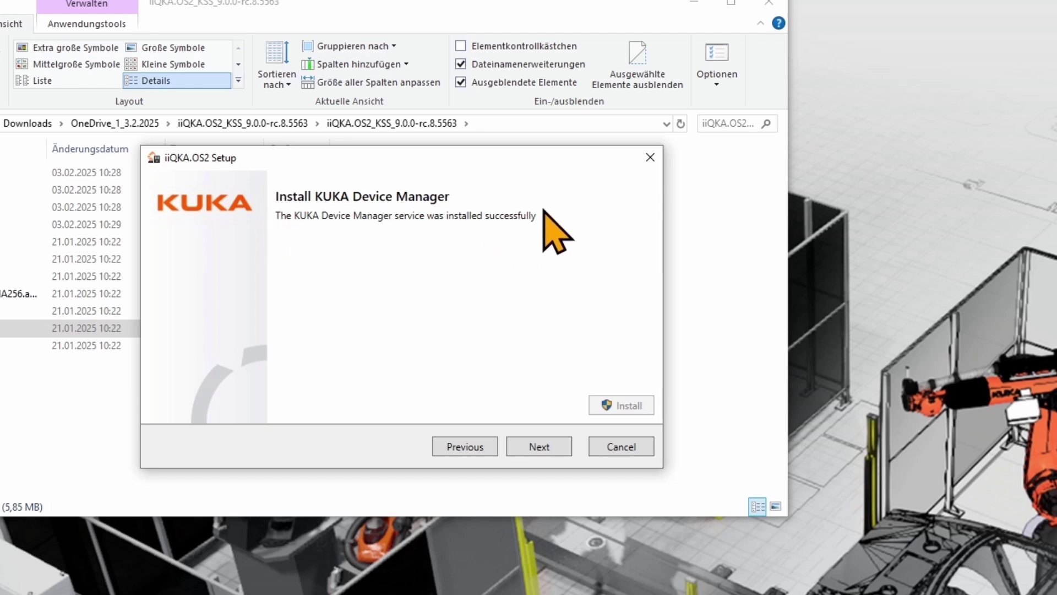
Keep instance name KSS_9.0.0-rc.8.5563 and install all seven listed components
click(564, 451)
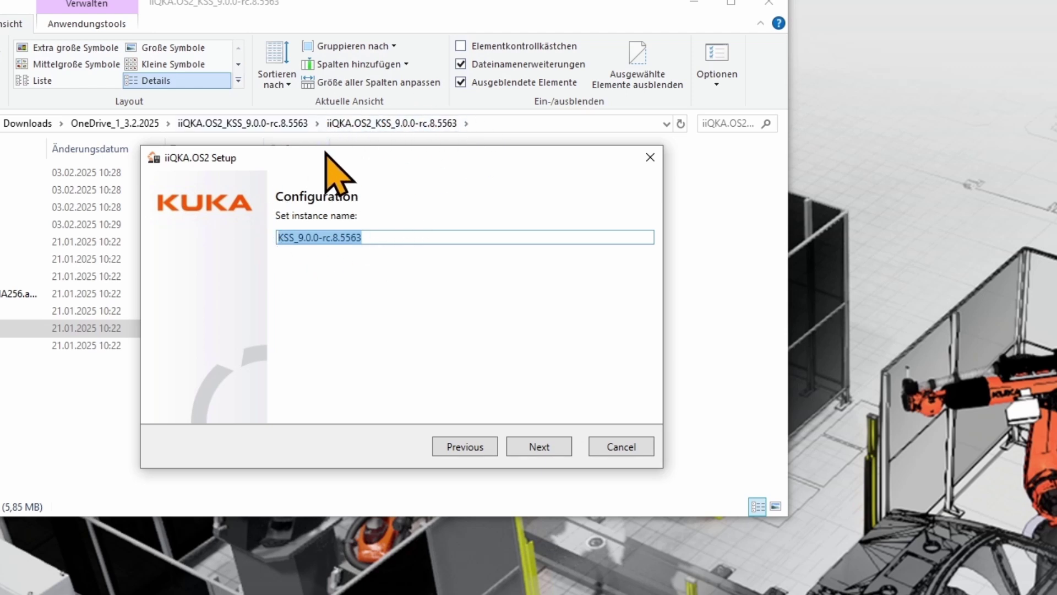
click(556, 450)
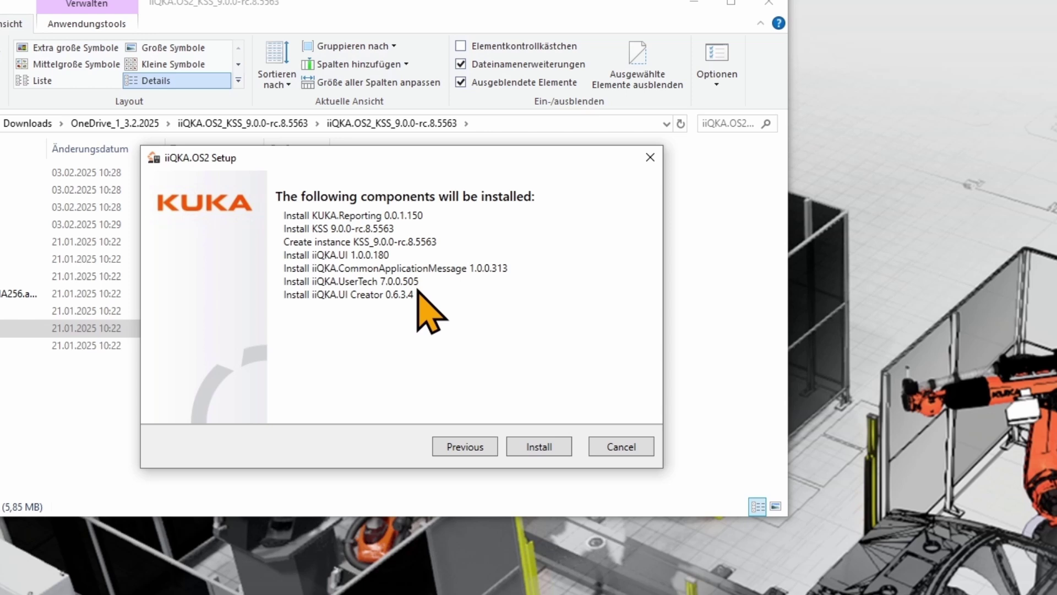
click(546, 452)
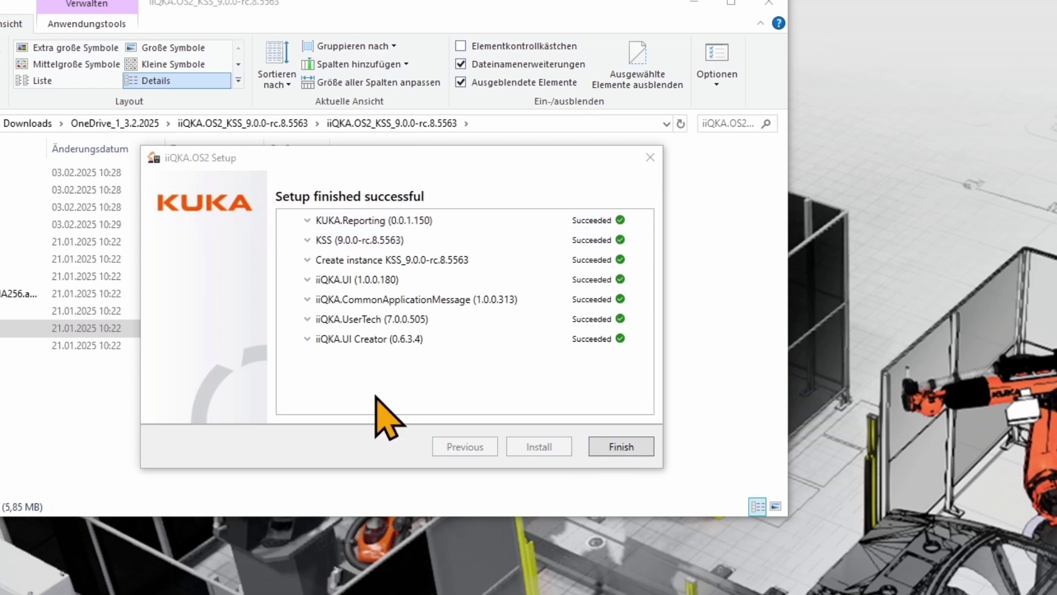
Close the completed iiQKA.OS2 Setup wizard with Finish
click(638, 448)
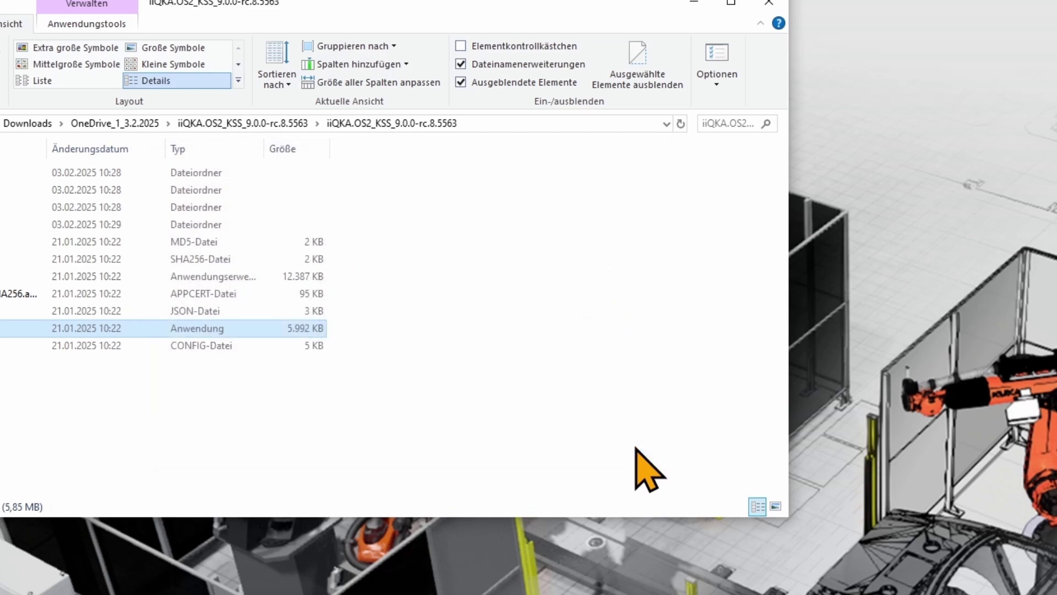